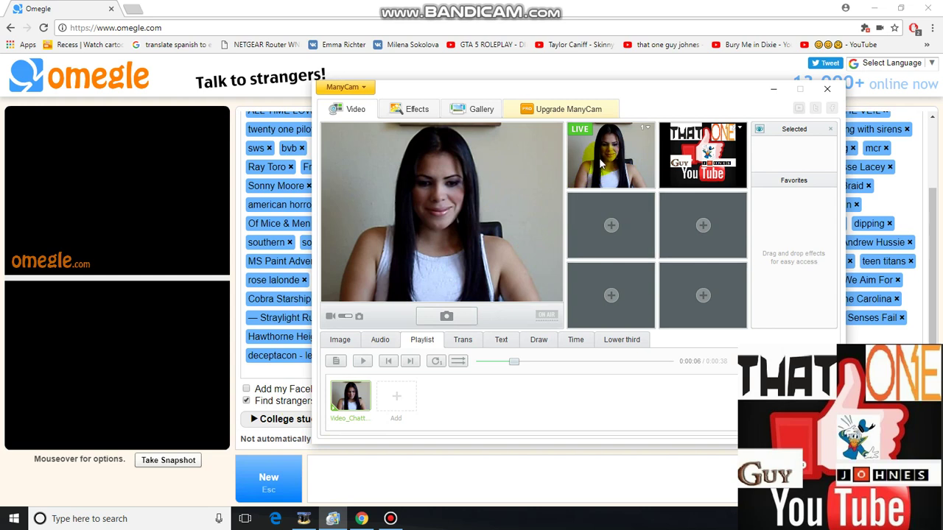
- Resume the video clip in the ManyCam playlist and start a new chat in Omegle
left_click(362, 361)
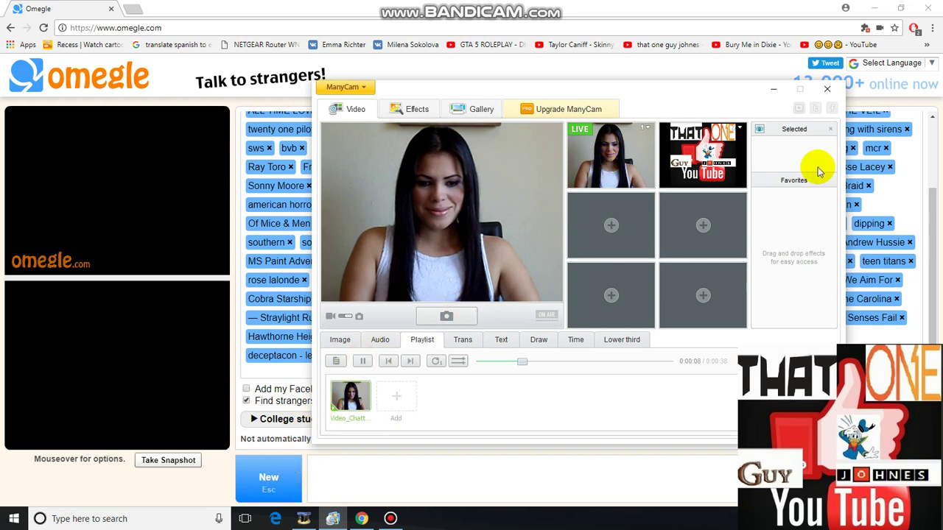
mouse_move(740, 136)
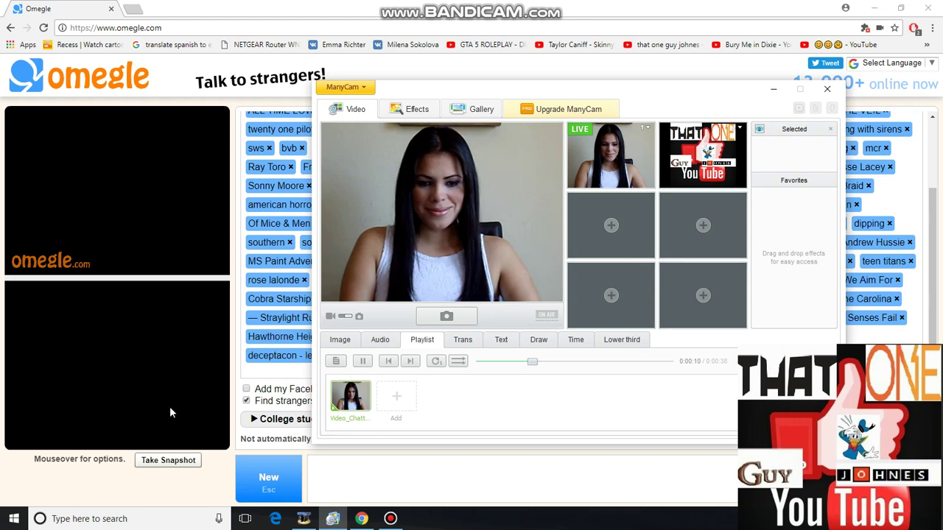
left_click(218, 369)
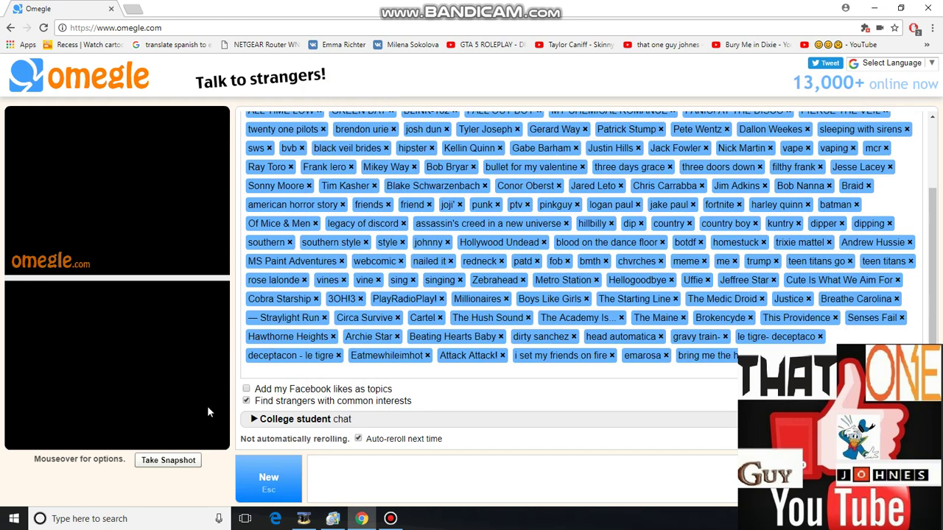
left_click(266, 478)
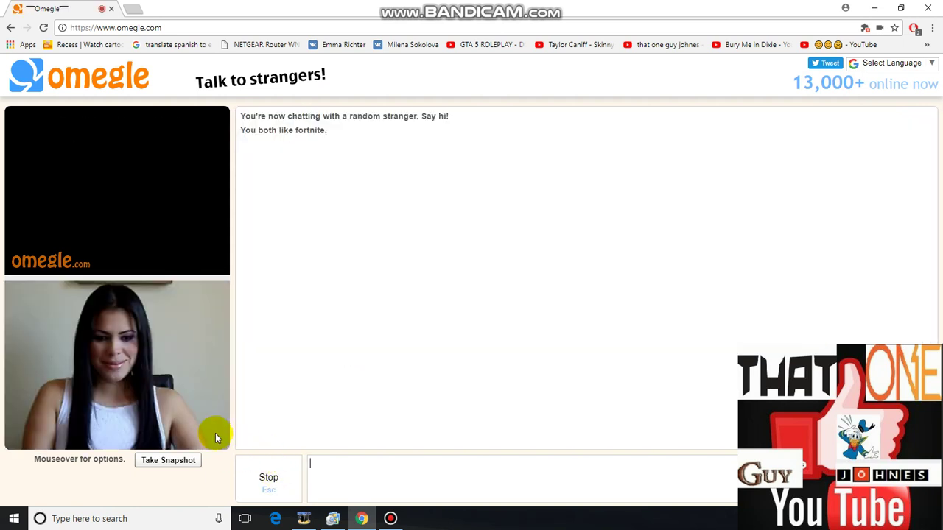
- Check the ManyCam output, then open the common-interests settings in Omegle
left_click(332, 517)
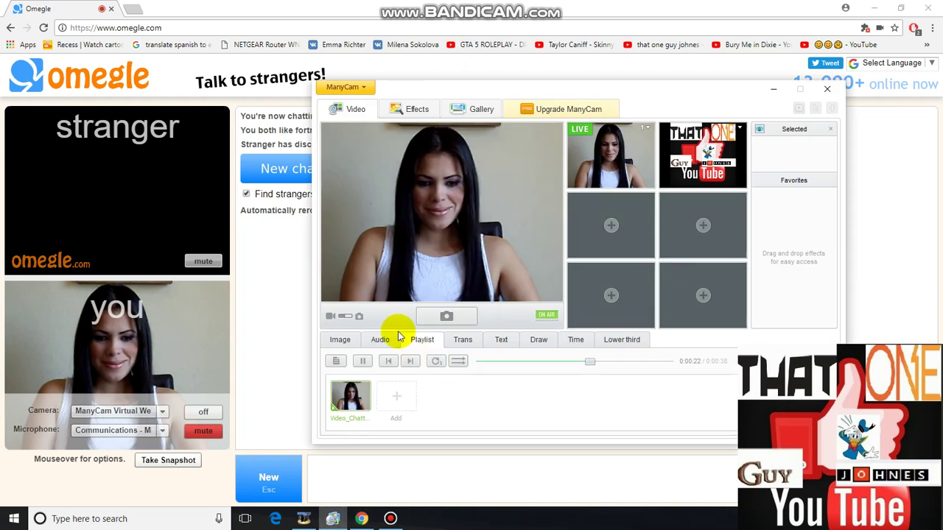
left_click(290, 245)
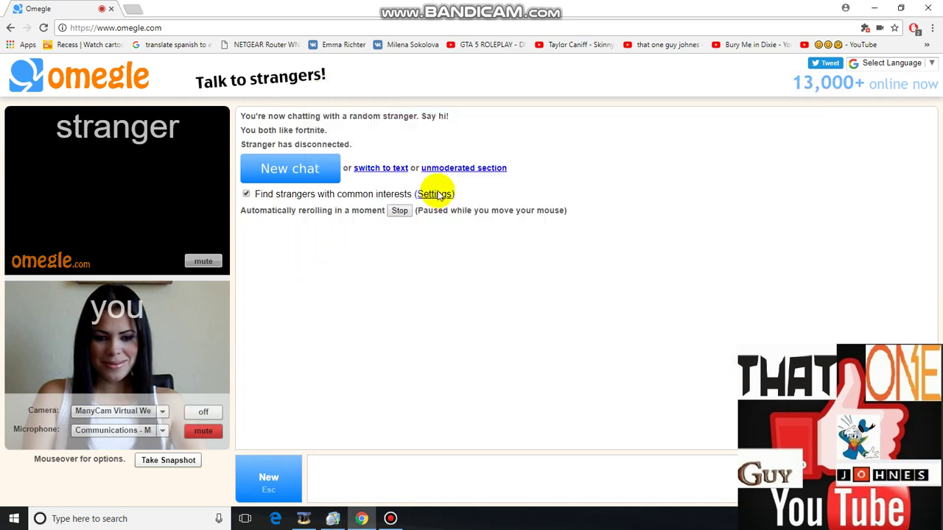
left_click(435, 194)
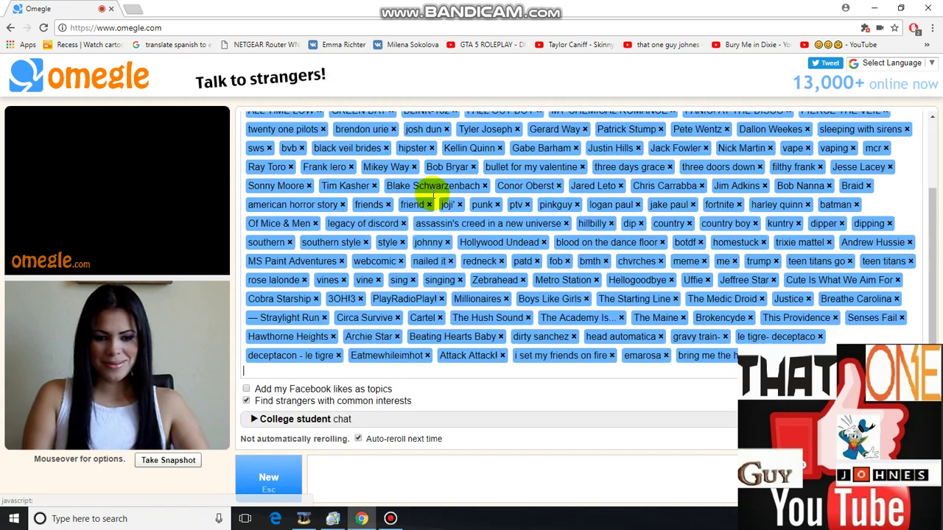
- In ManyCam, set the second video source to the fullscreen desktop and transition it to the live output
left_click(333, 518)
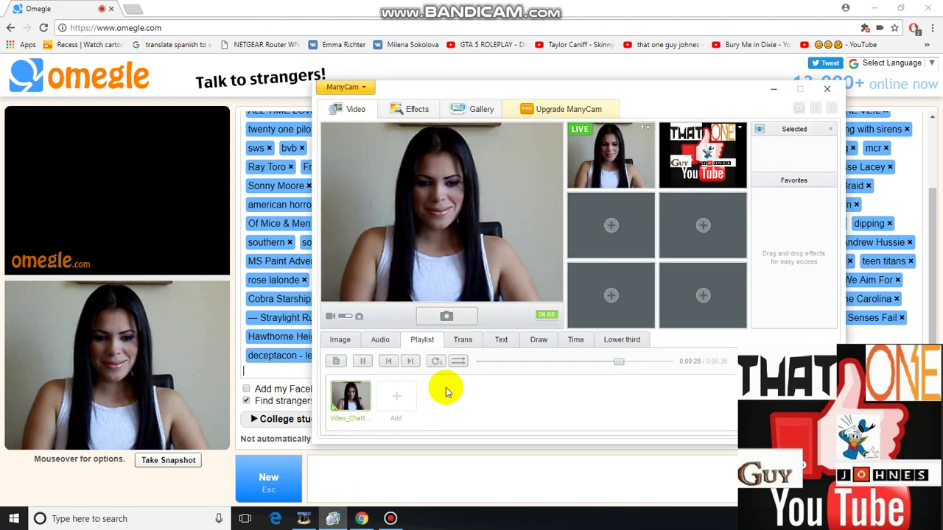
mouse_move(718, 151)
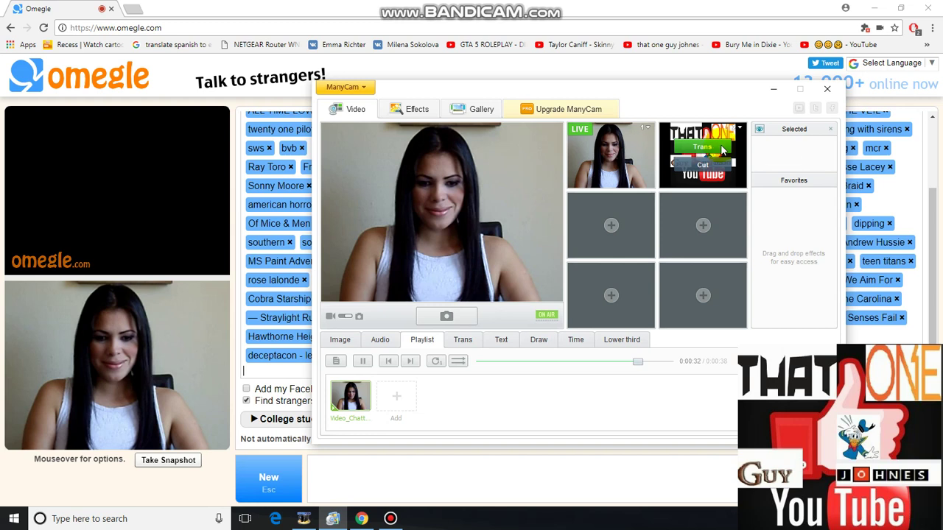
left_click(740, 130)
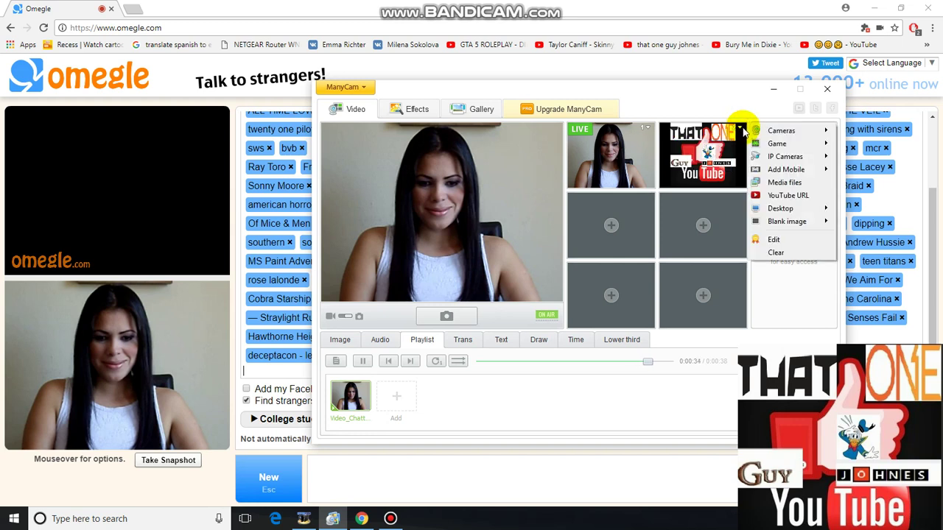
mouse_move(784, 209)
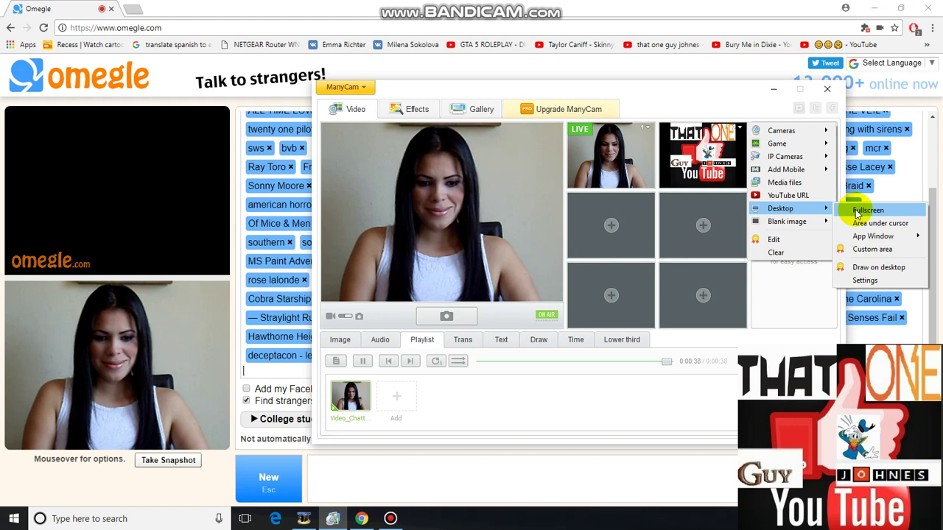
left_click(858, 211)
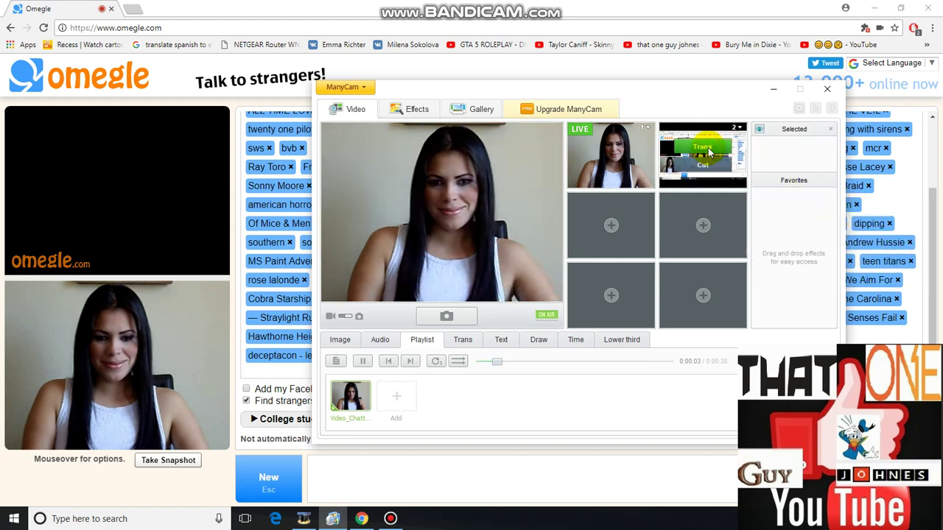
left_click(703, 151)
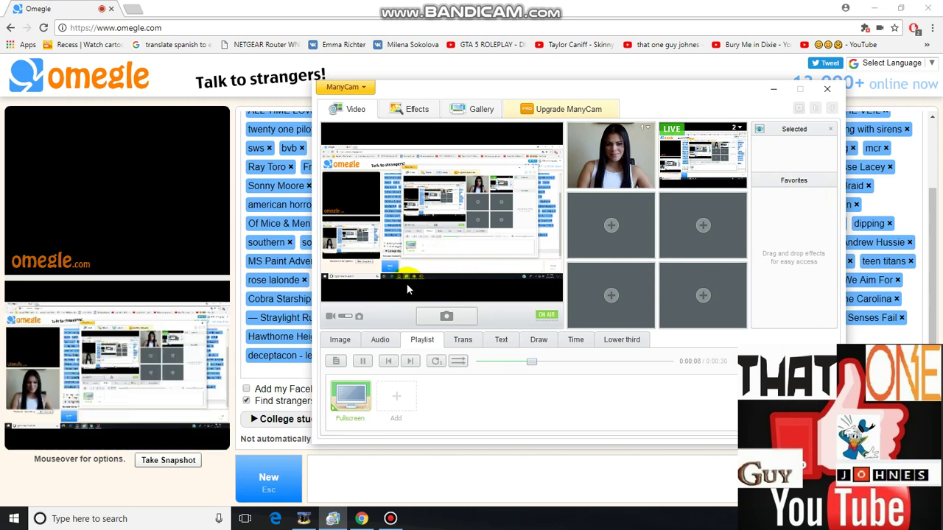
- Zoom the live desktop source in so that Omegle's stranger video frame fills the output
left_click(347, 343)
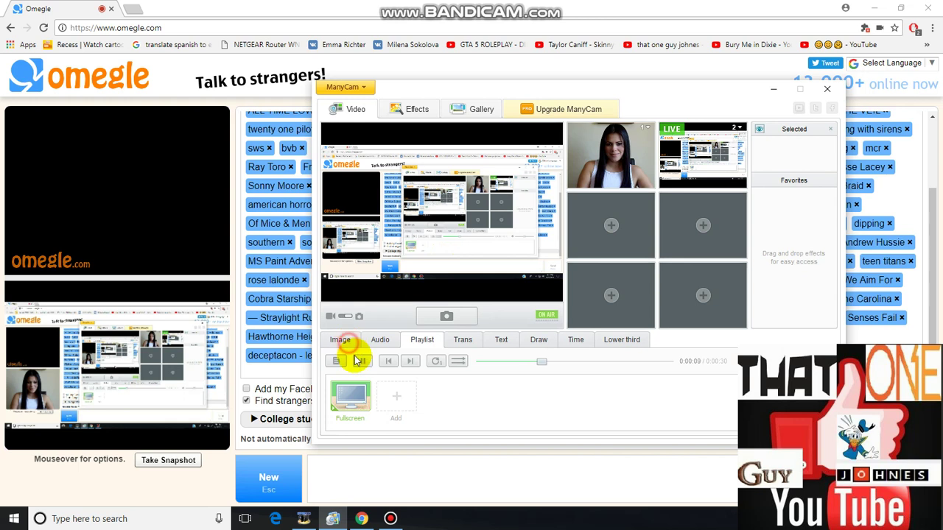
left_click_drag(356, 421, 387, 408)
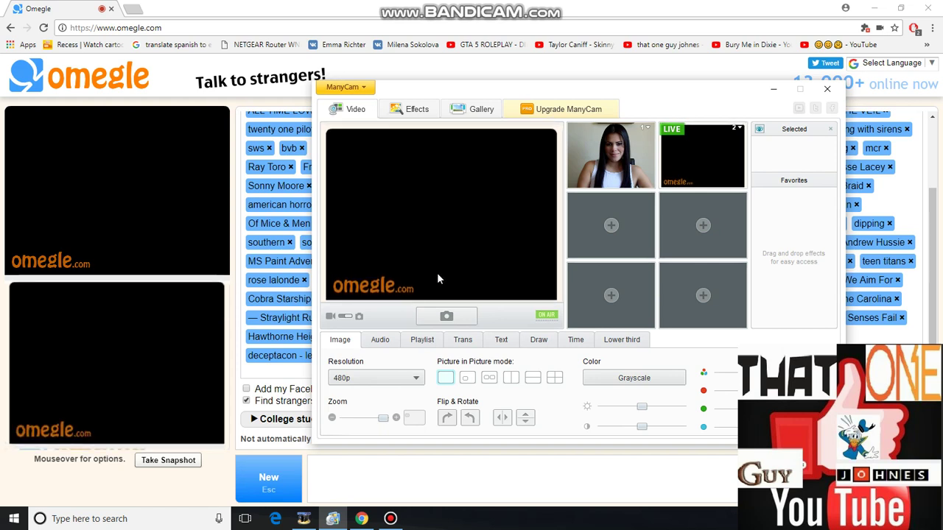
left_click(389, 418)
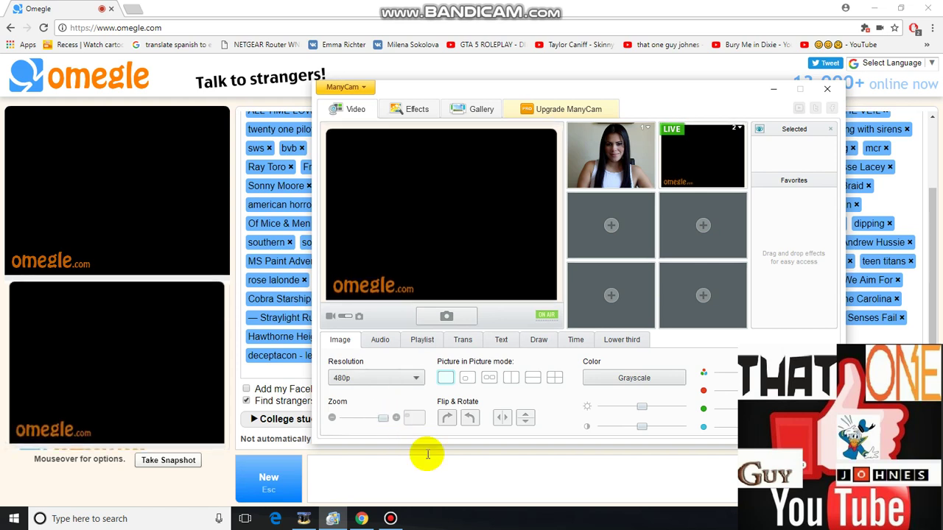
left_click(214, 296)
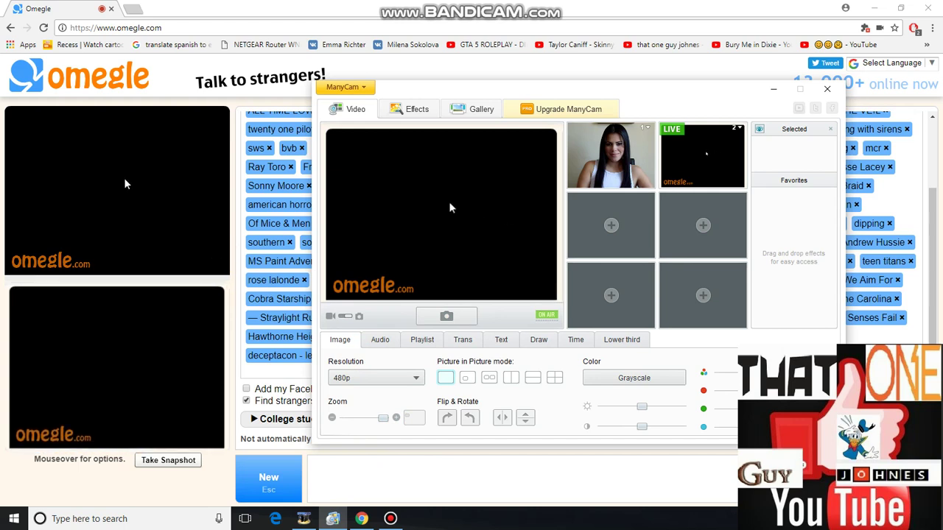
left_click(477, 292)
- Try to switch the second source to a custom desktop area and dismiss the upgrade notice
left_click(735, 137)
left_click(707, 152)
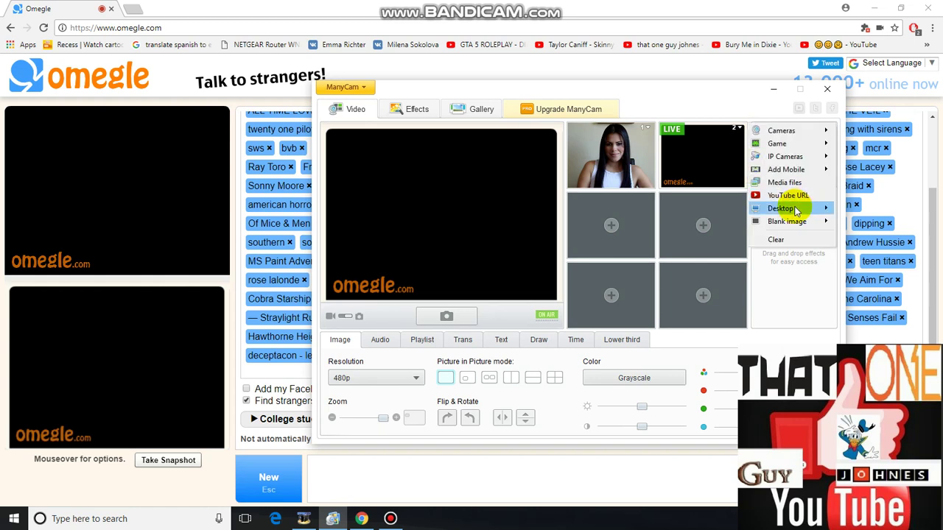
mouse_move(823, 209)
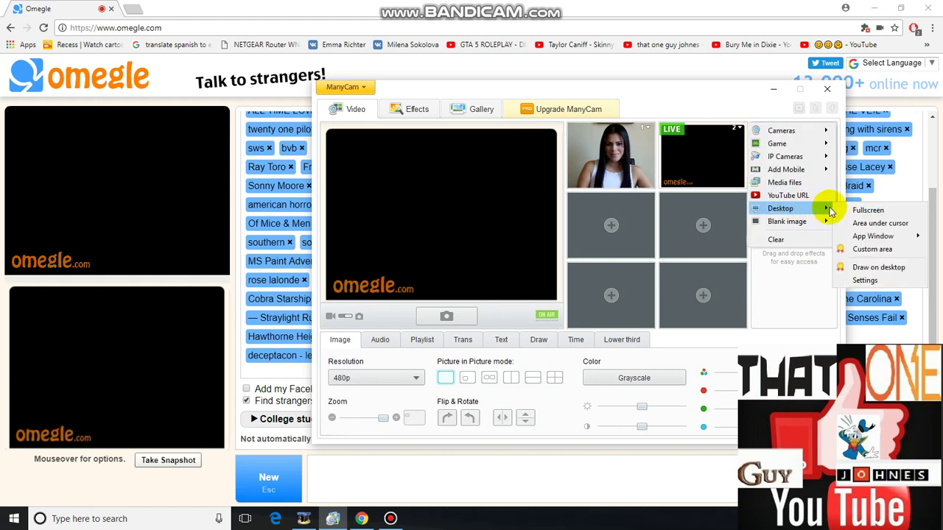
left_click(858, 250)
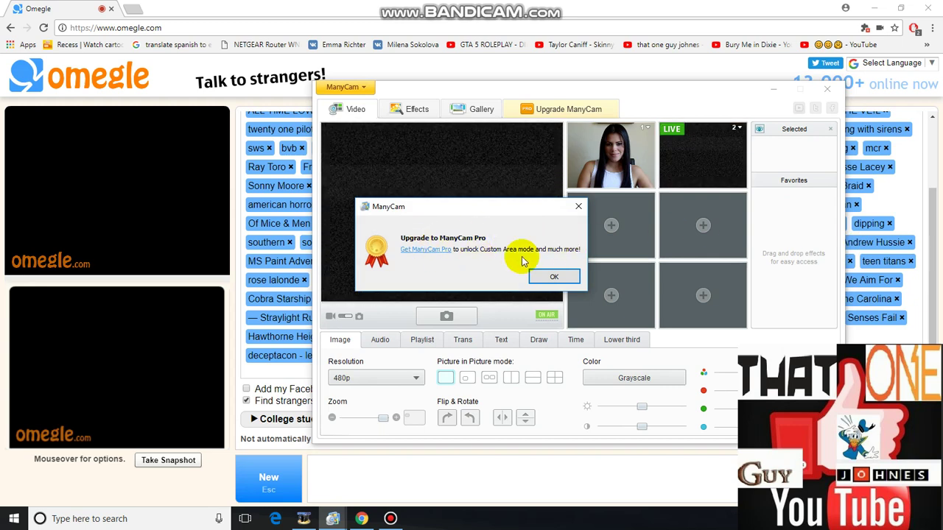
left_click(554, 278)
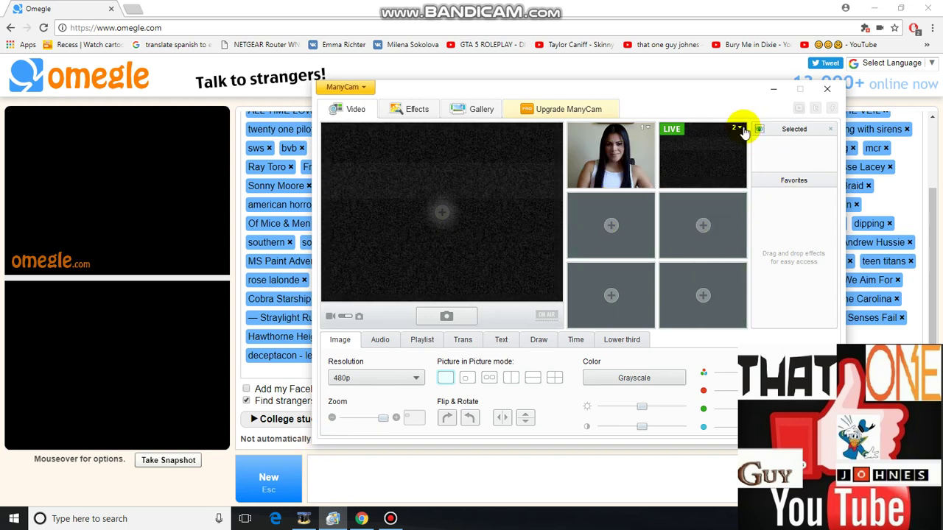
- Lower the zoom level of the live second source in the image settings
left_click_drag(384, 410, 354, 417)
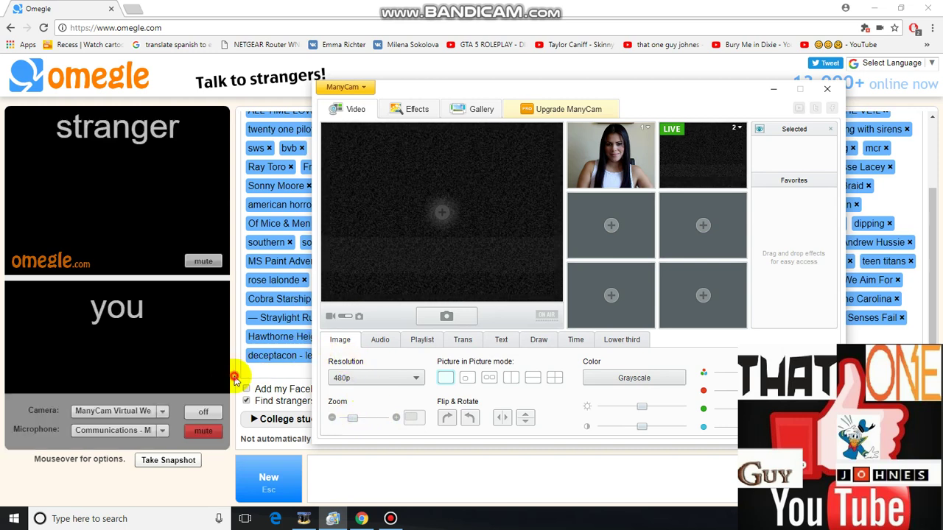
left_click(238, 378)
left_click(334, 520)
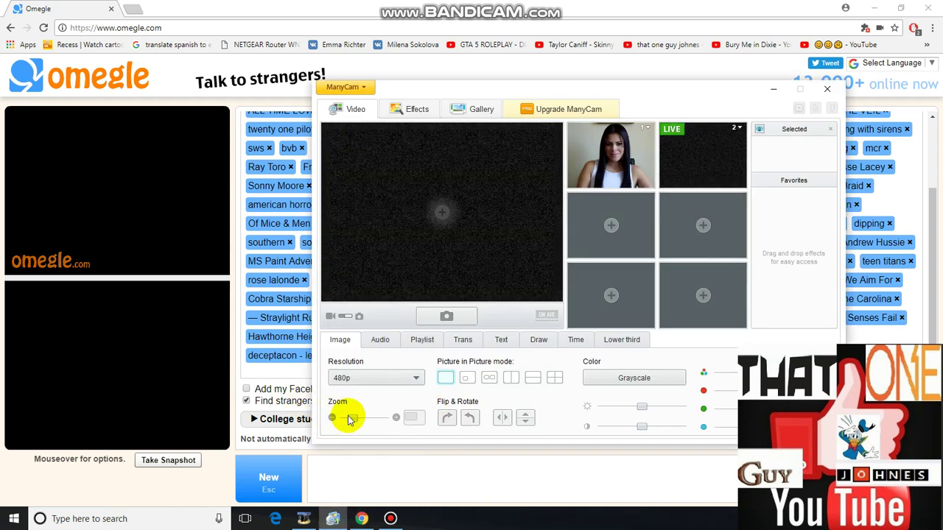
- Start a new chat in Omegle and complete the store front image CAPTCHA
left_click(190, 412)
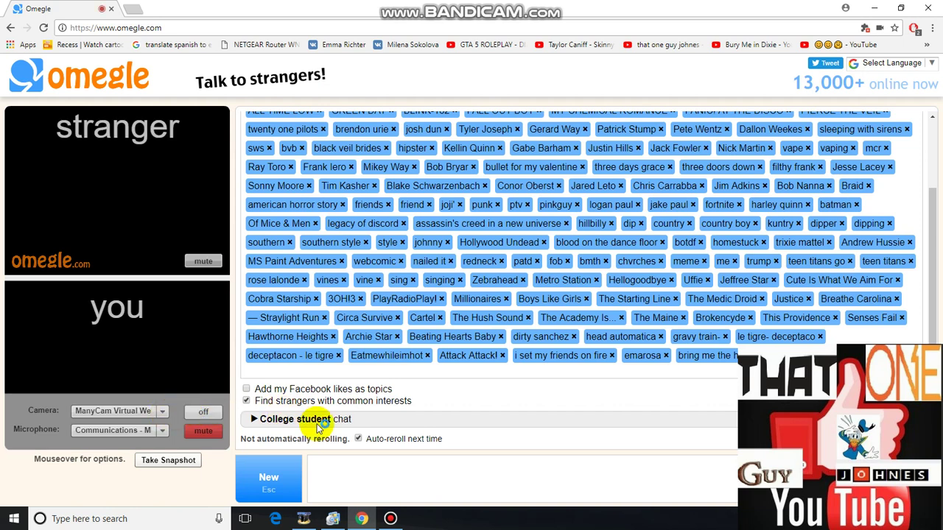
left_click(264, 469)
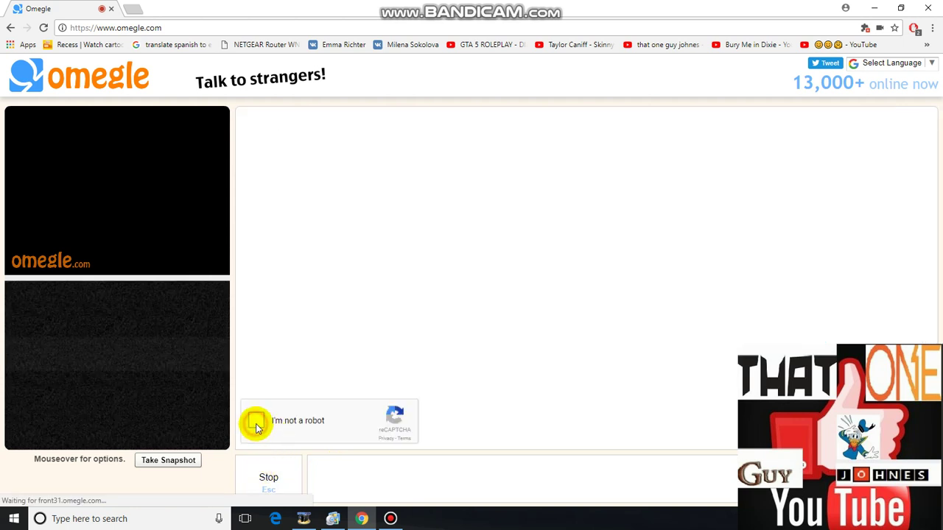
left_click(257, 423)
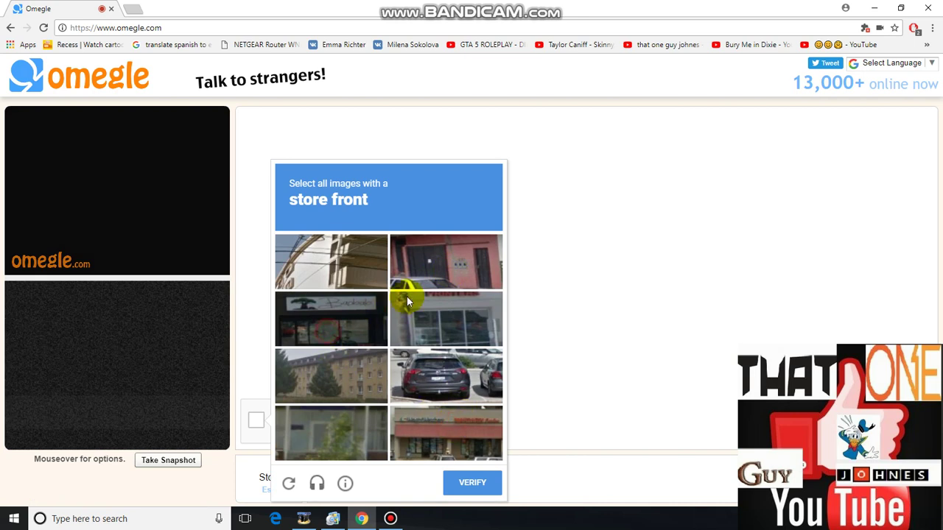
left_click(441, 278)
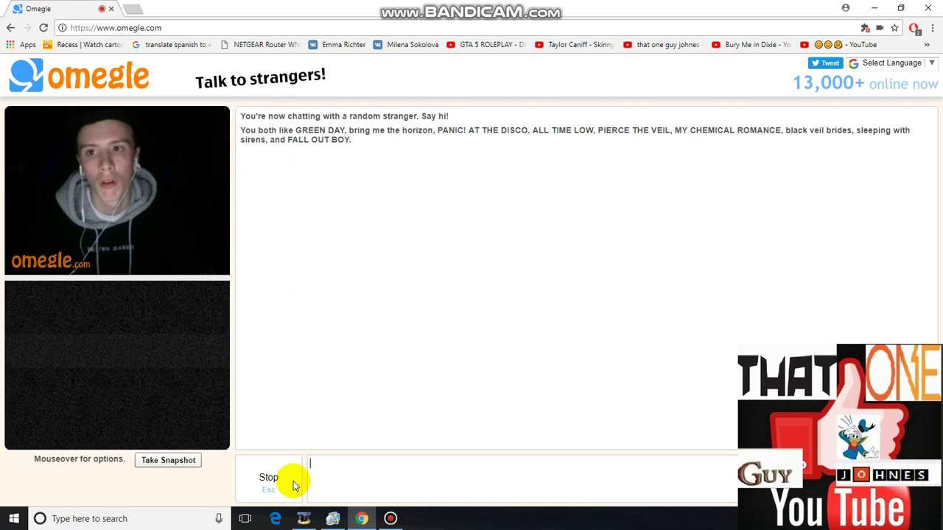
- In ManyCam, set the live second source to the fullscreen desktop
left_click(333, 519)
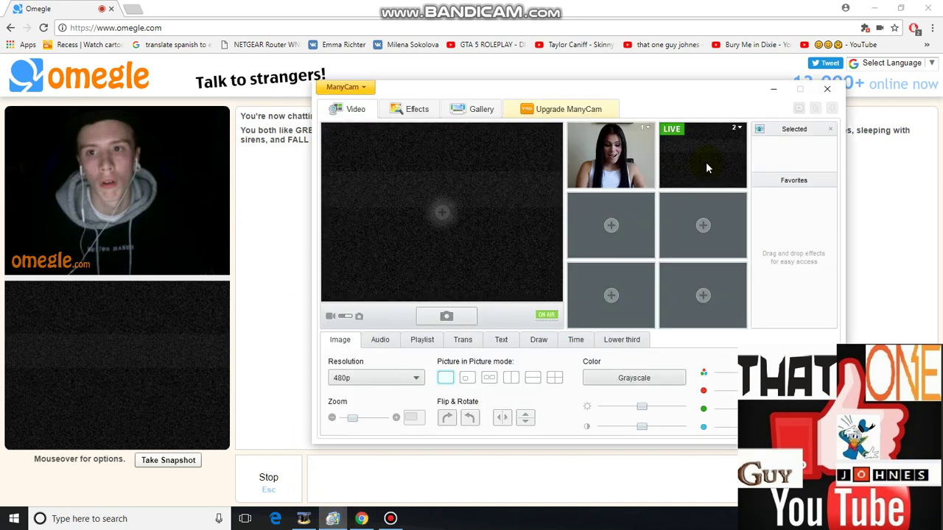
left_click(738, 127)
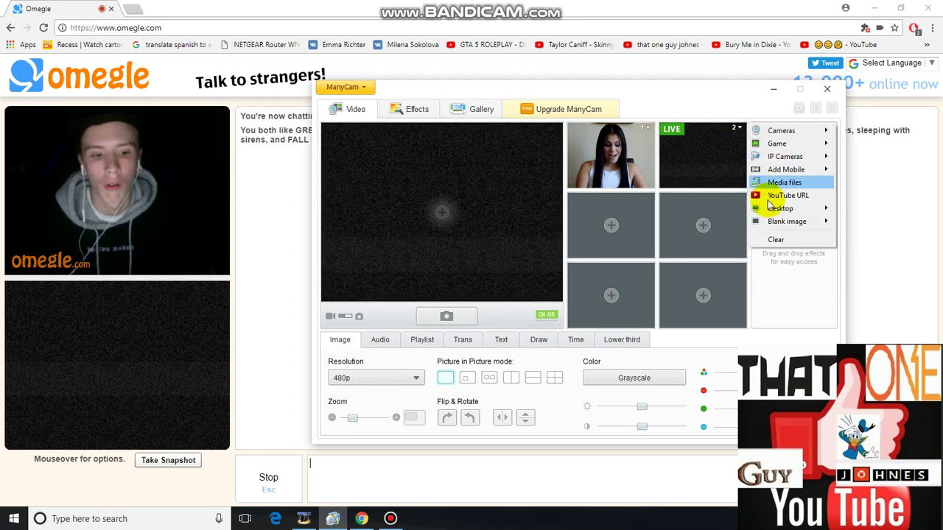
mouse_move(781, 208)
left_click(863, 211)
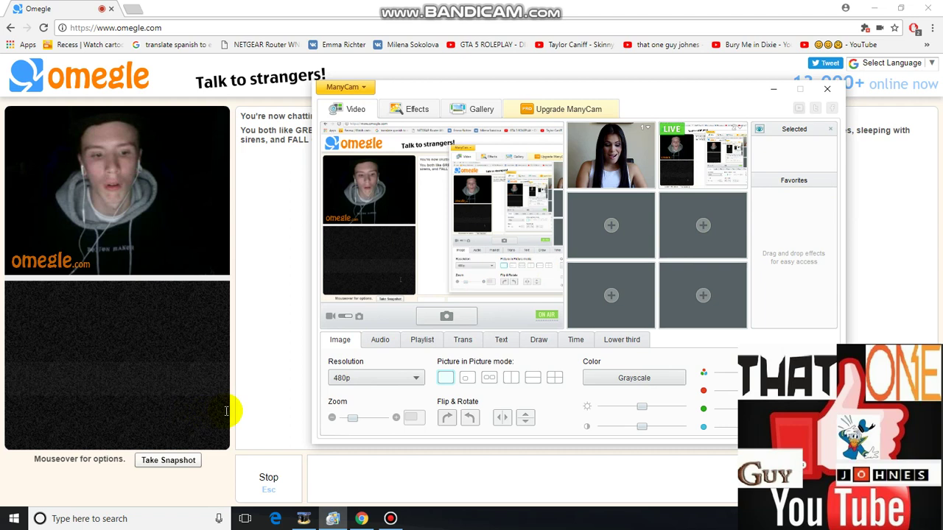
- End the current Omegle chat and connect to a new stranger
left_click(270, 467)
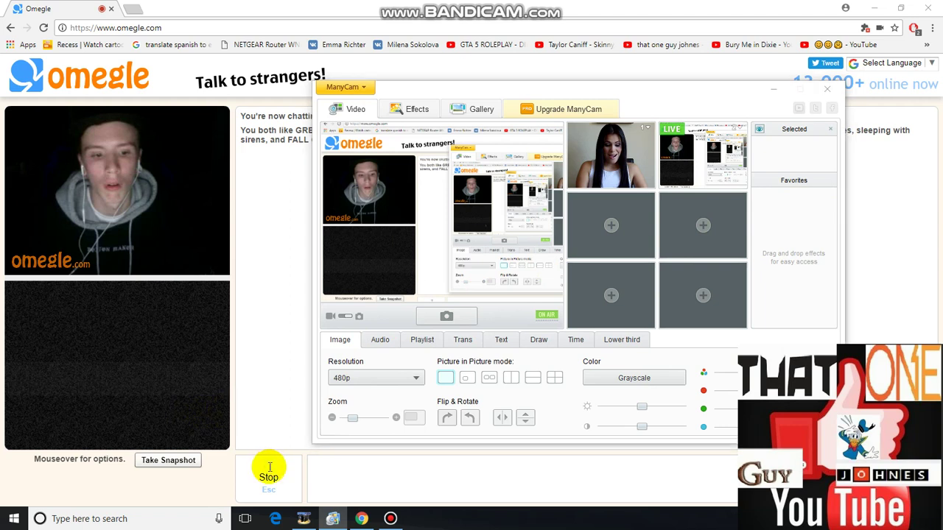
left_click(270, 471)
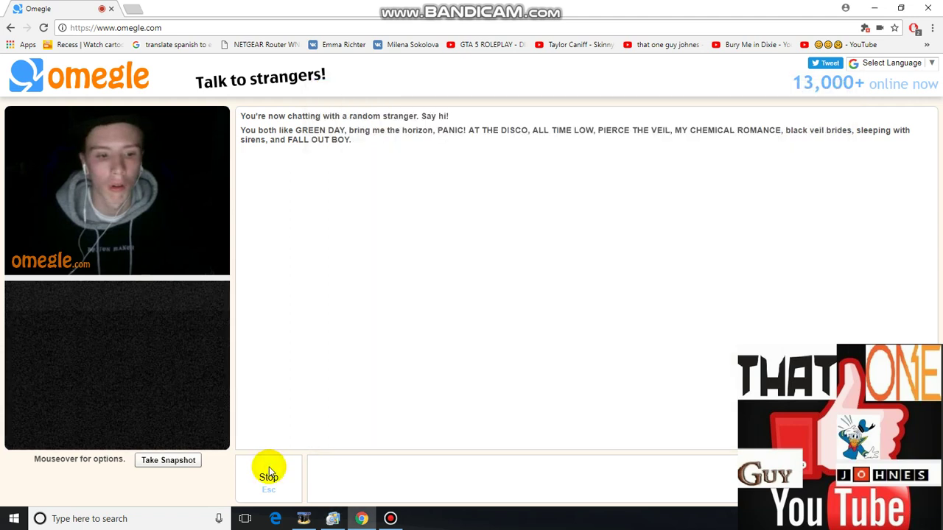
left_click(270, 473)
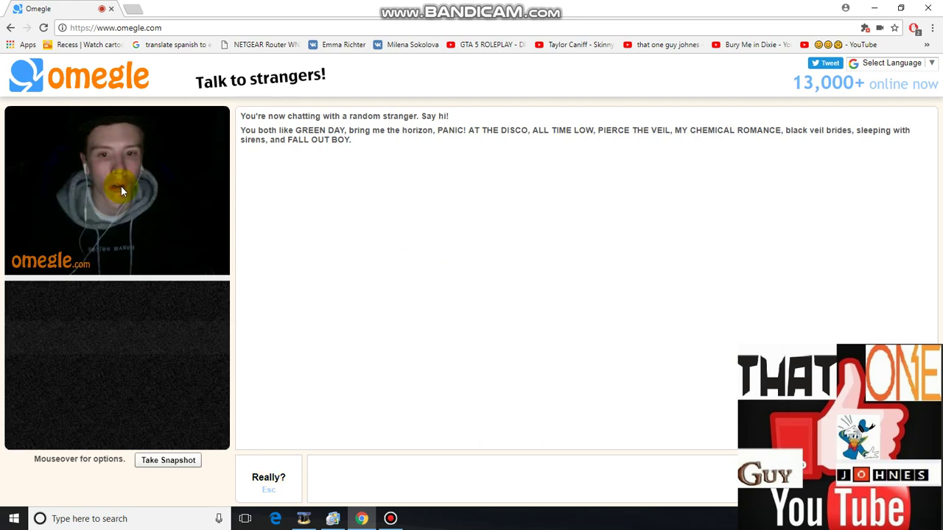
key("Escape")
key("Escape")
key("Escape")
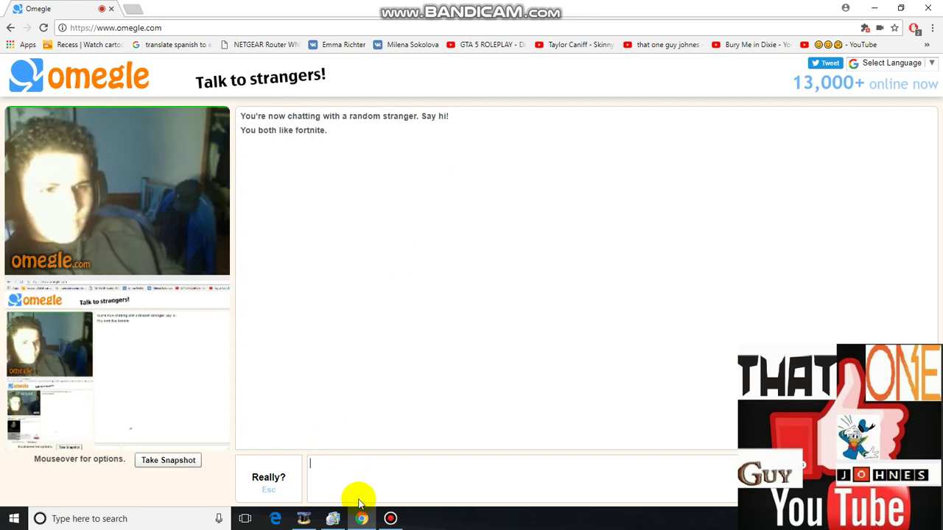
- Switch to ManyCam and raise the live desktop source's zoom until the stranger's video fills the preview
left_click(333, 518)
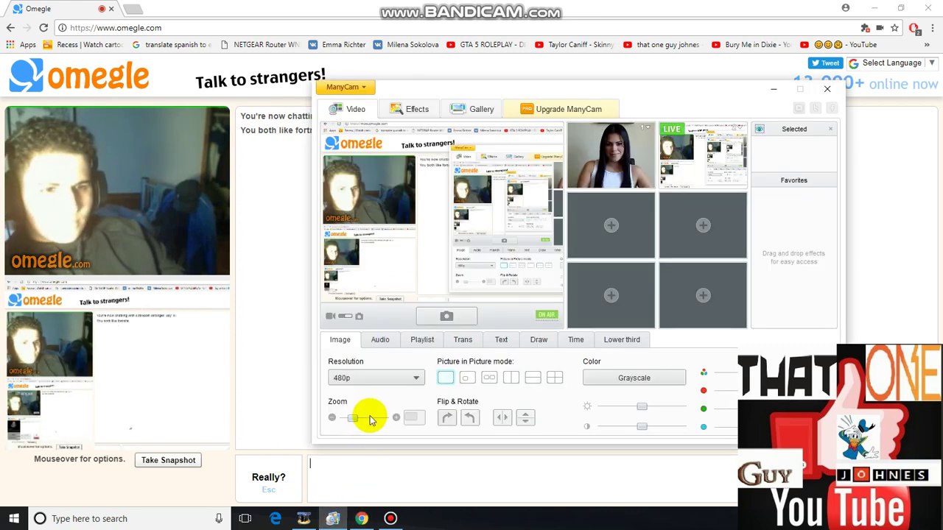
left_click_drag(356, 424, 386, 424)
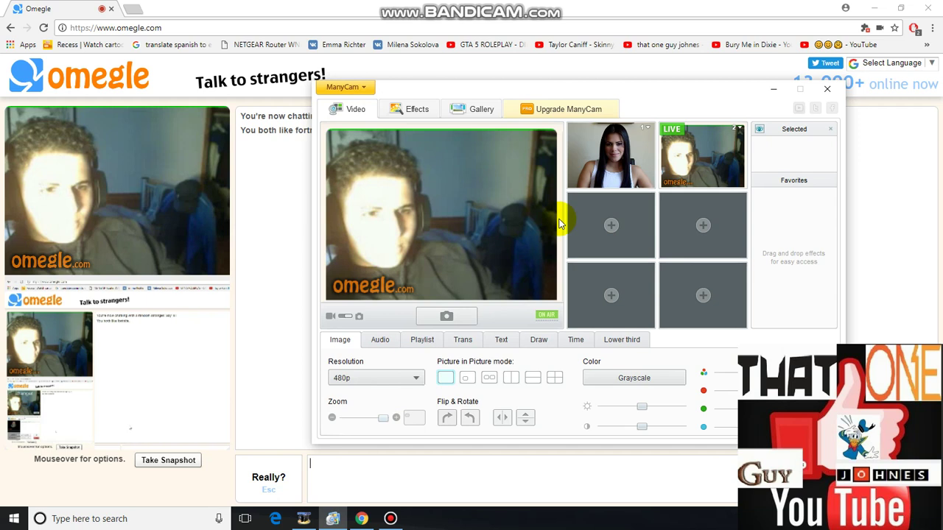
- Try the Round Distortion effect from the Distortions category on the live video, and remove it
left_click(422, 110)
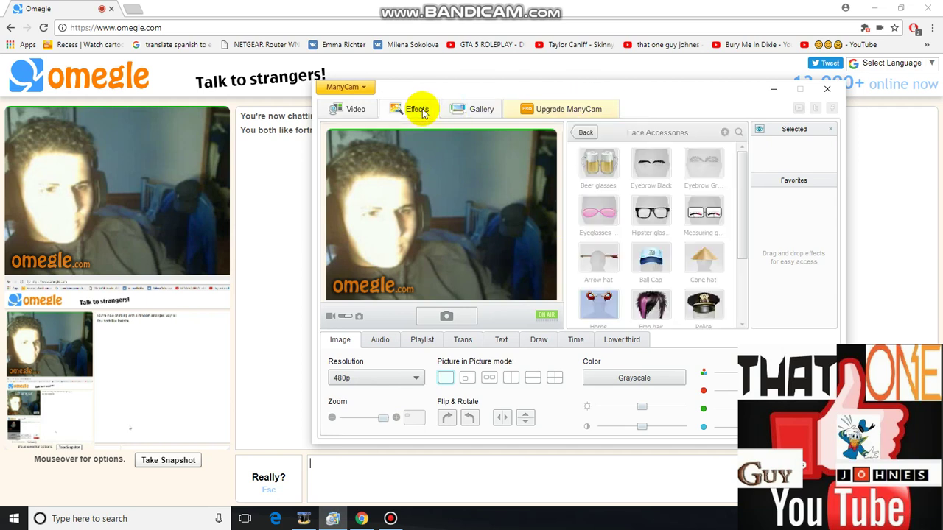
left_click(588, 133)
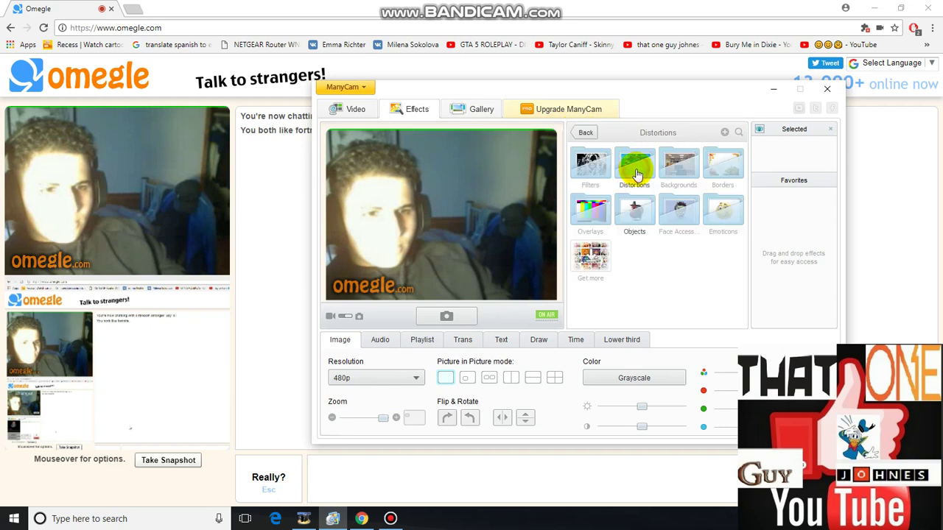
left_click(637, 174)
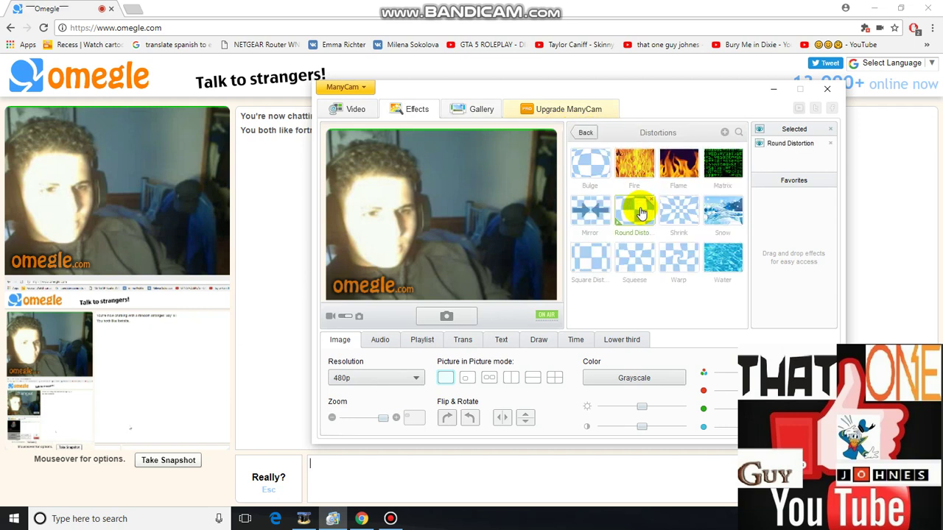
left_click(638, 212)
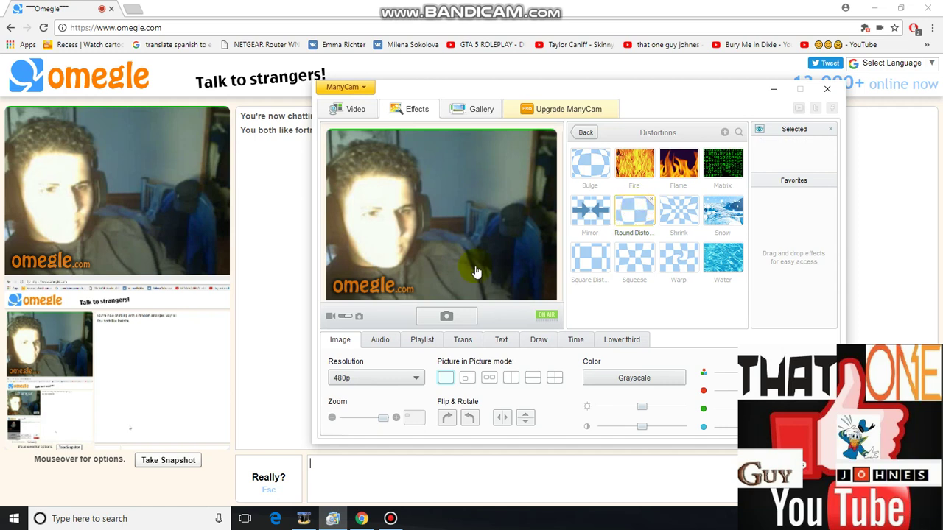
- Return to the Omegle chat and close the browser window
left_click(280, 442)
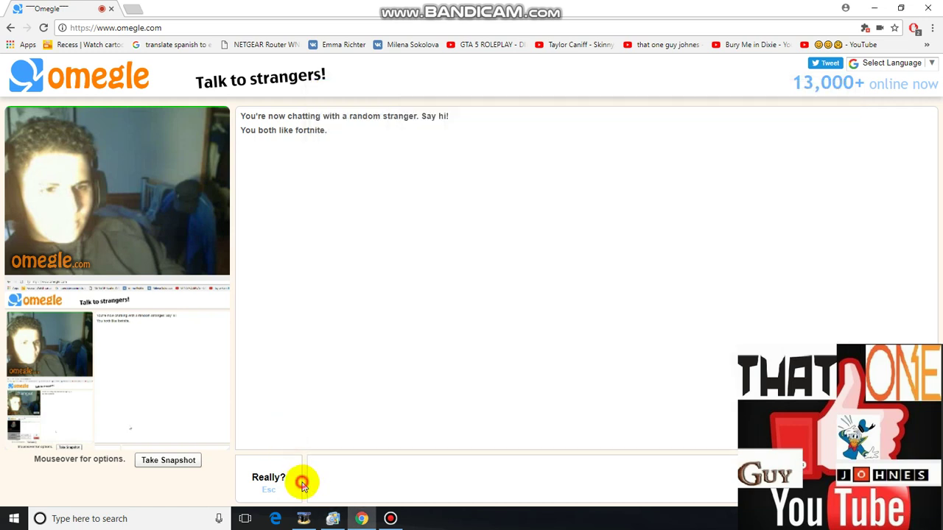
left_click(295, 480)
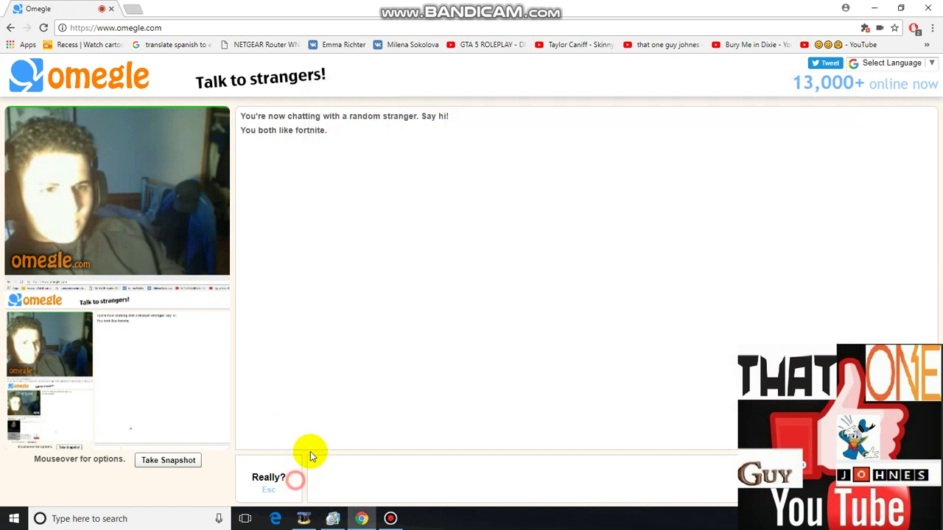
left_click(929, 8)
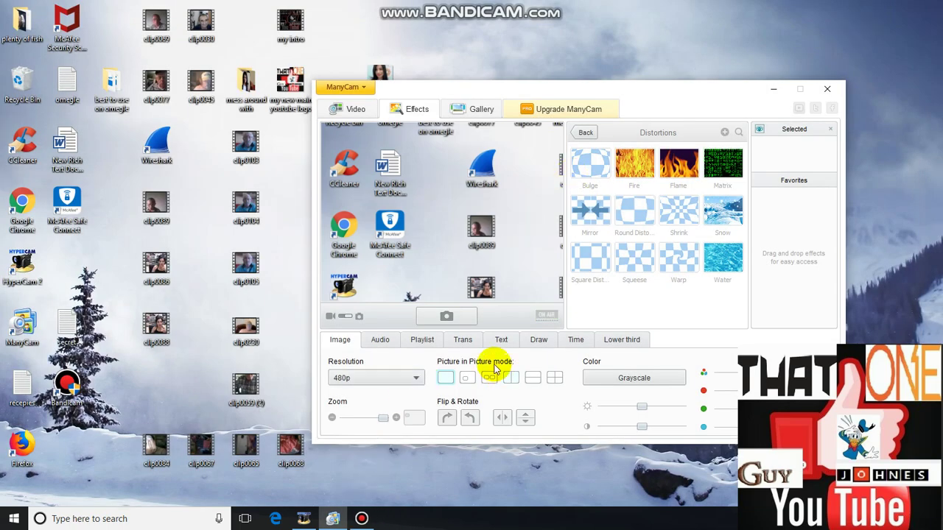
- Lower the live desktop source's zoom in ManyCam until the whole desktop fills the preview without black bars
left_click_drag(381, 418, 340, 426)
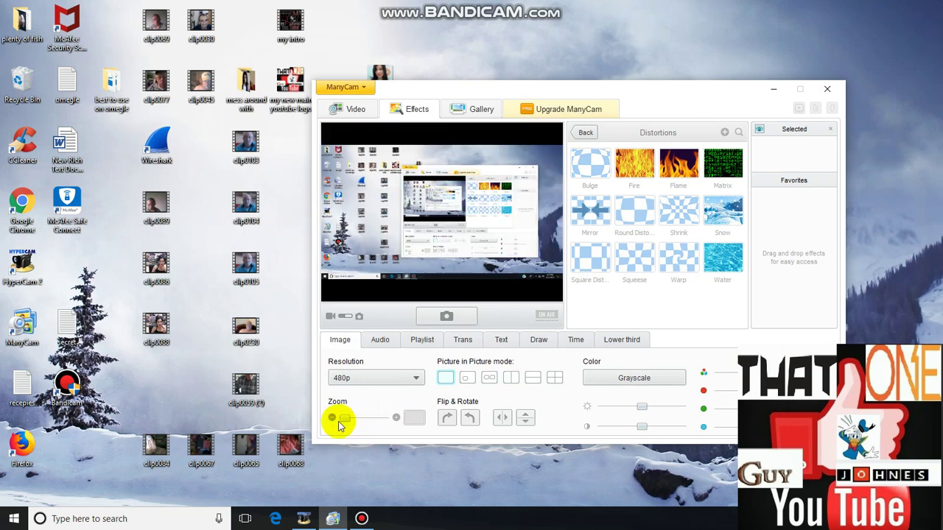
left_click(351, 420)
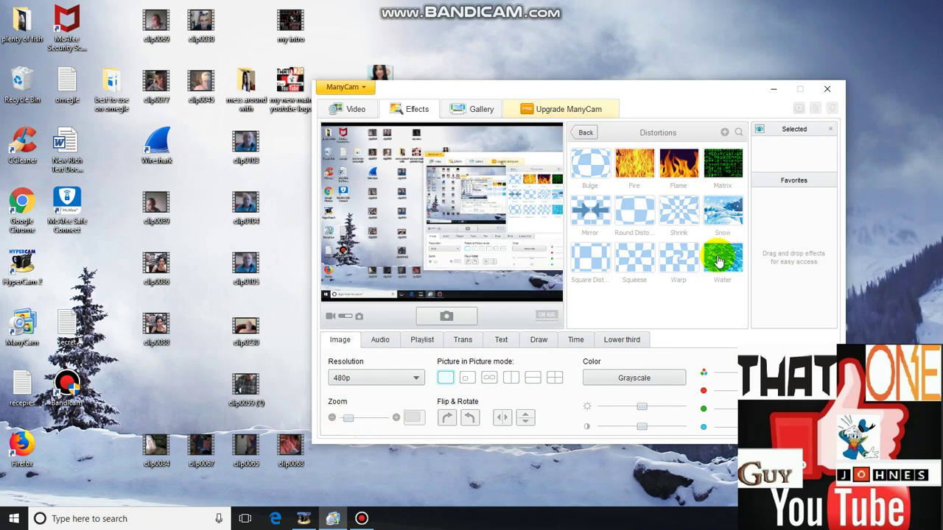
left_click(365, 520)
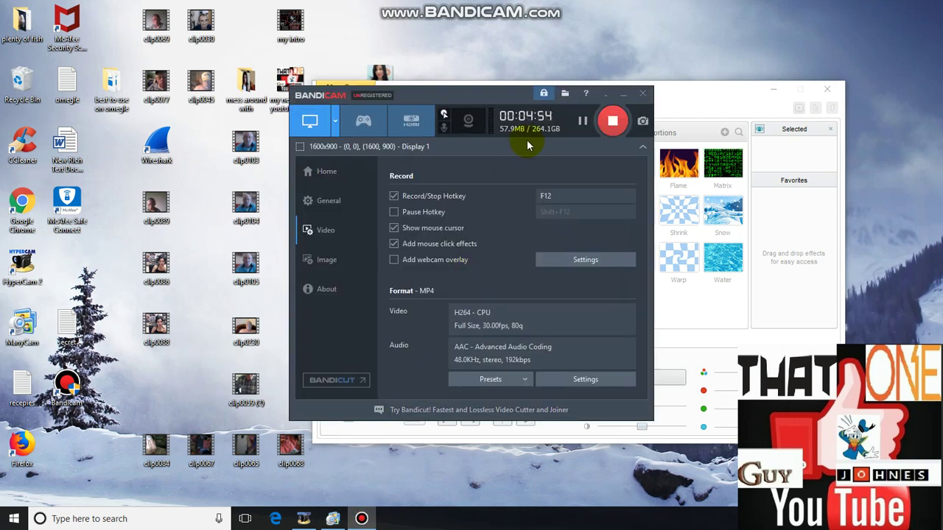